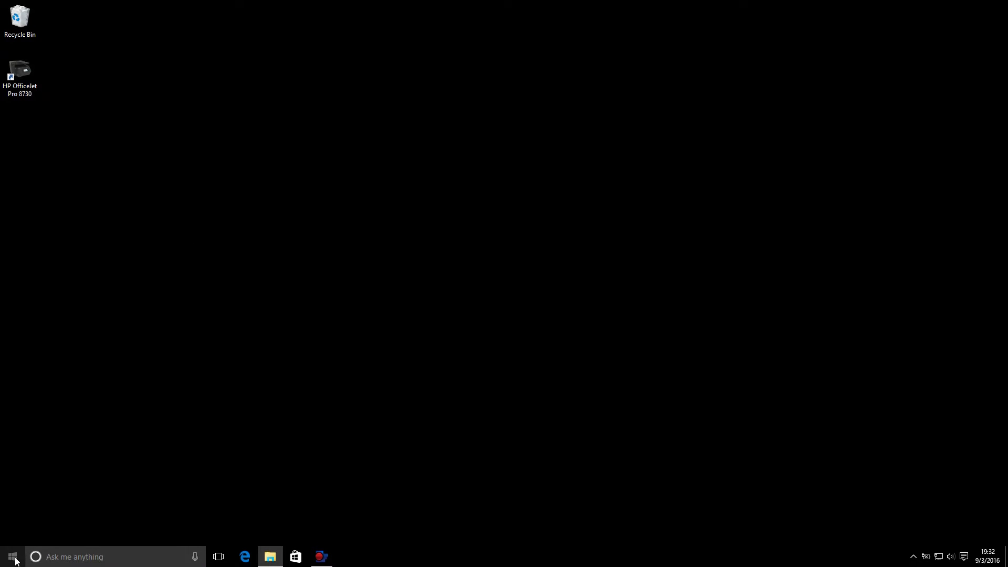
# - Open Devices and Printers from Control Panel and scroll to the seven listed printers
pyautogui.rightClick(16, 560)
pyautogui.click(74, 455)
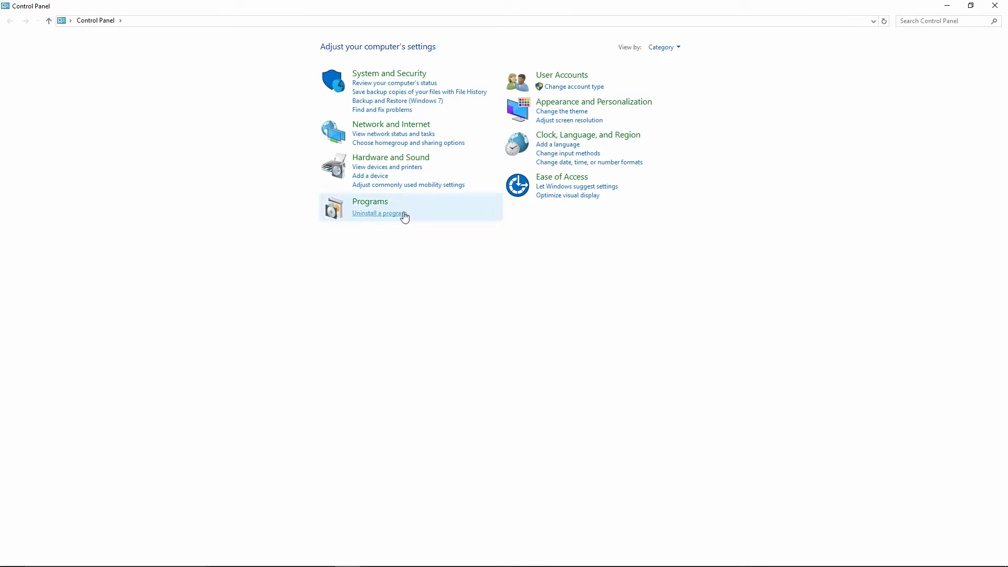
pyautogui.click(403, 168)
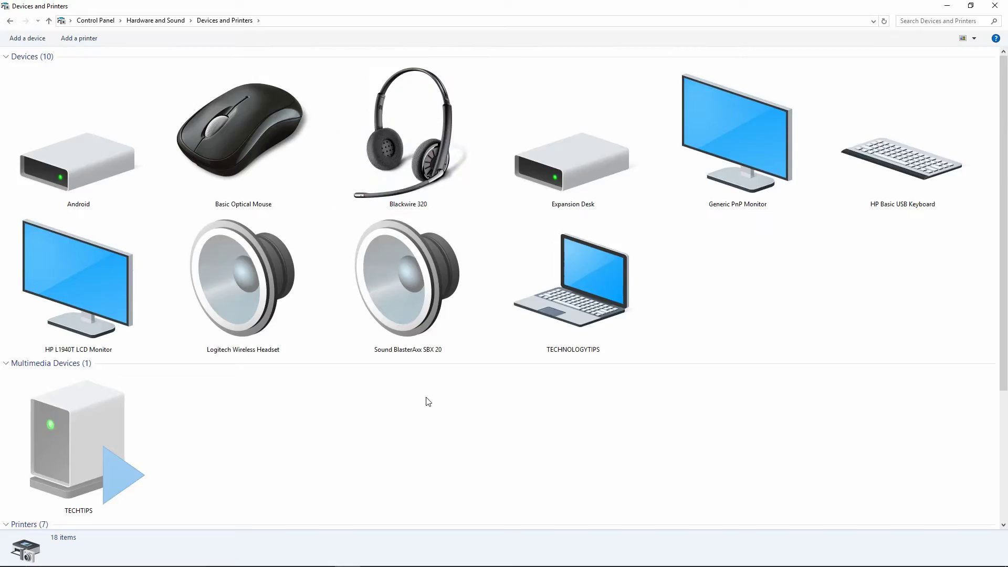
pyautogui.scroll(-5, 428, 399)
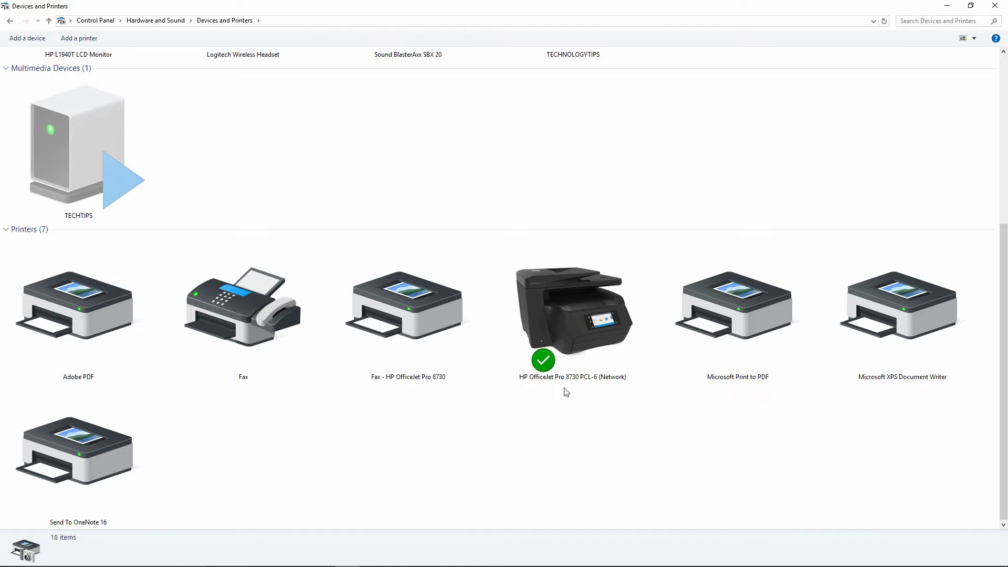
pyautogui.click(566, 348)
pyautogui.rightClick(567, 347)
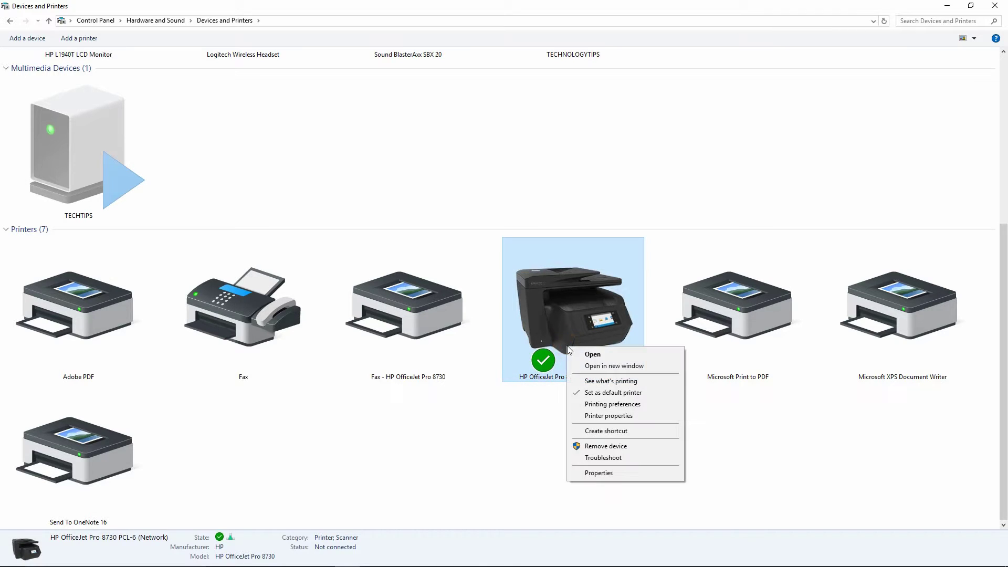
pyautogui.click(603, 416)
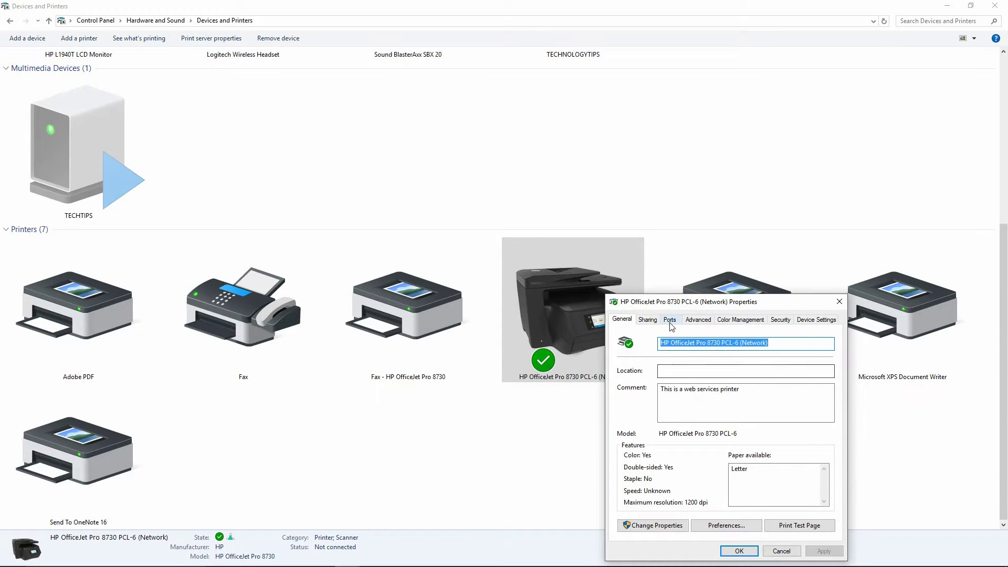
pyautogui.click(670, 321)
pyautogui.moveTo(703, 304); pyautogui.dragTo(646, 151)
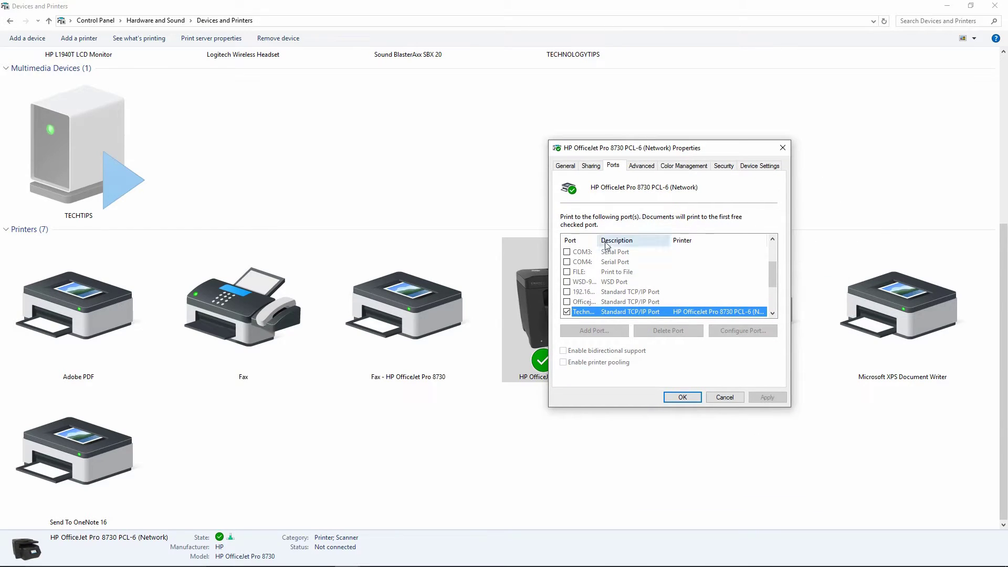
pyautogui.moveTo(598, 240); pyautogui.dragTo(628, 236)
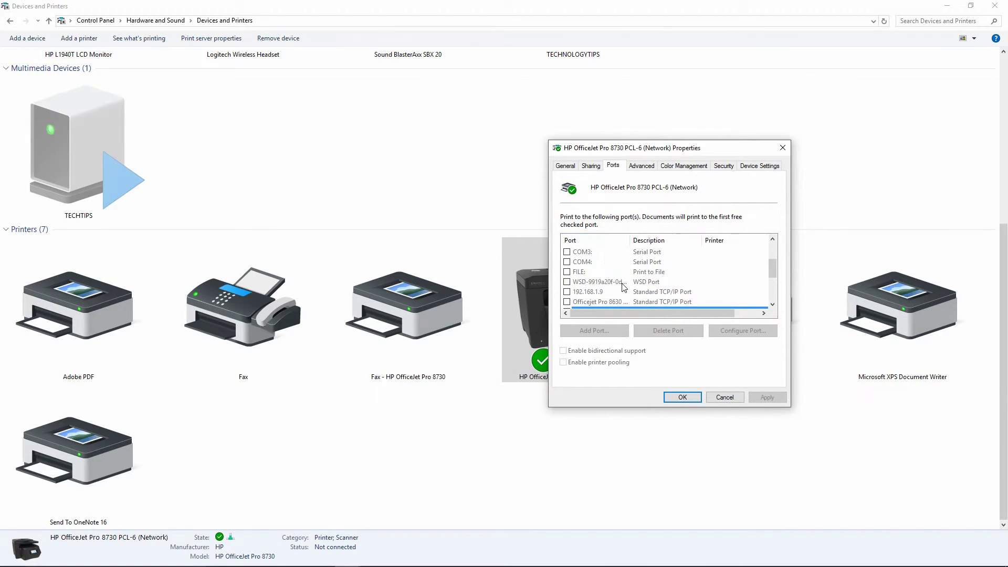
pyautogui.click(772, 304)
pyautogui.click(772, 304)
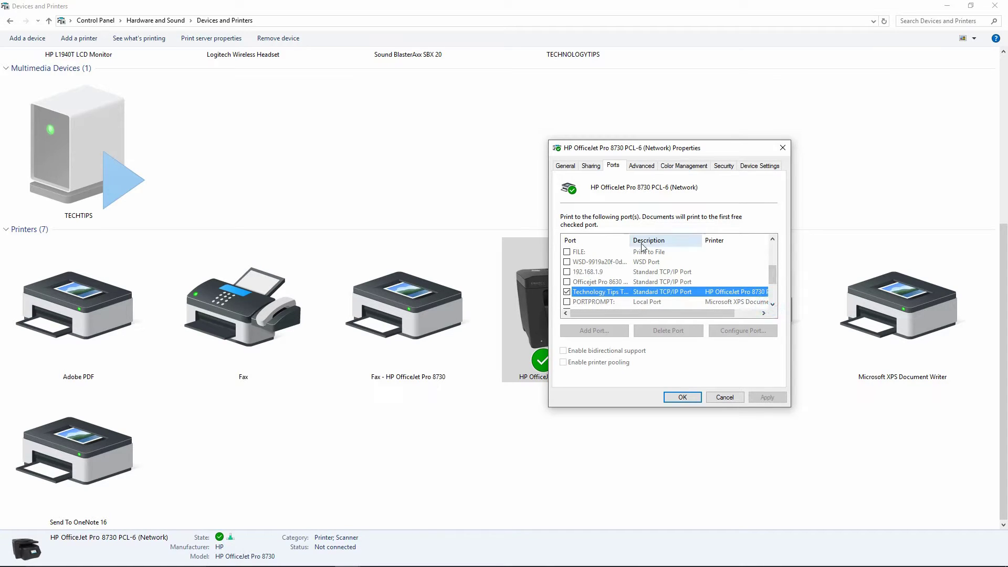
pyautogui.moveTo(630, 239); pyautogui.dragTo(664, 242)
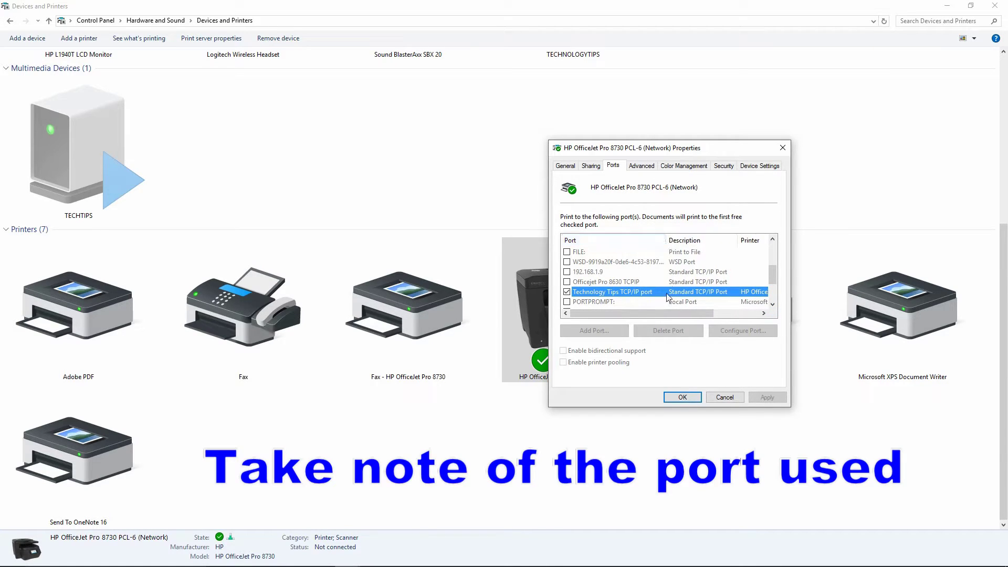
pyautogui.click(682, 397)
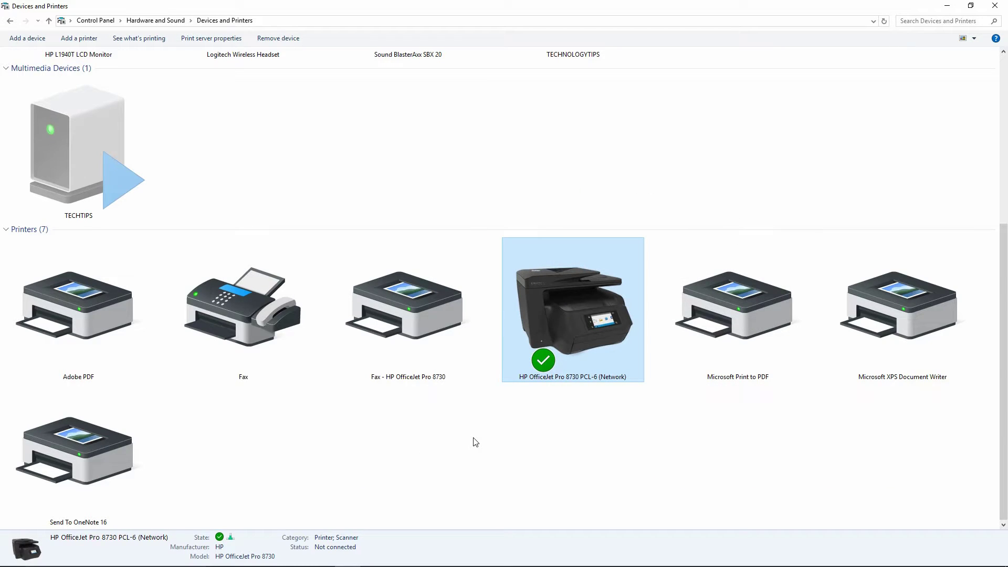
# - Start a manually configured printer on the existing Technology Tips TCP/IP port
pyautogui.click(79, 42)
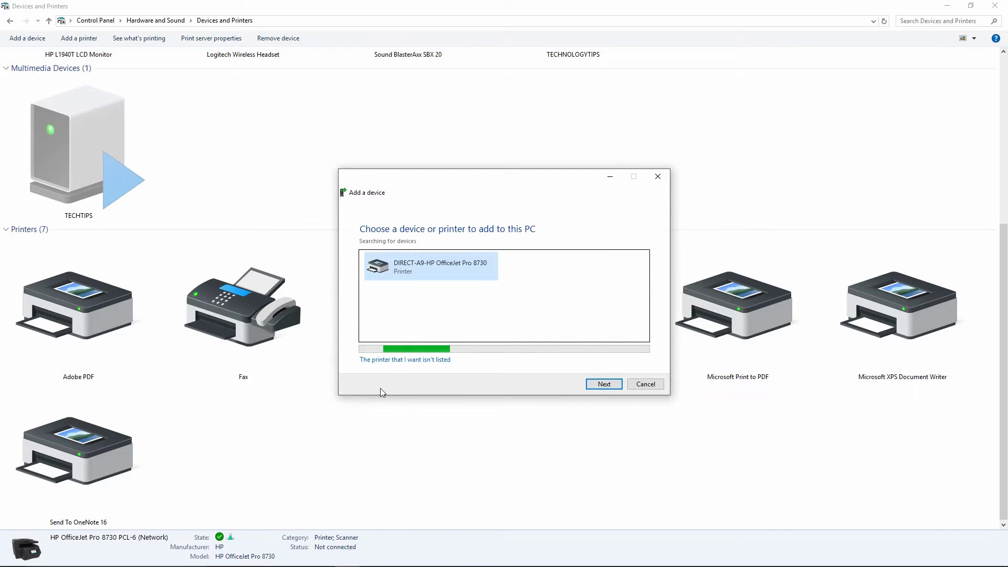
pyautogui.click(407, 361)
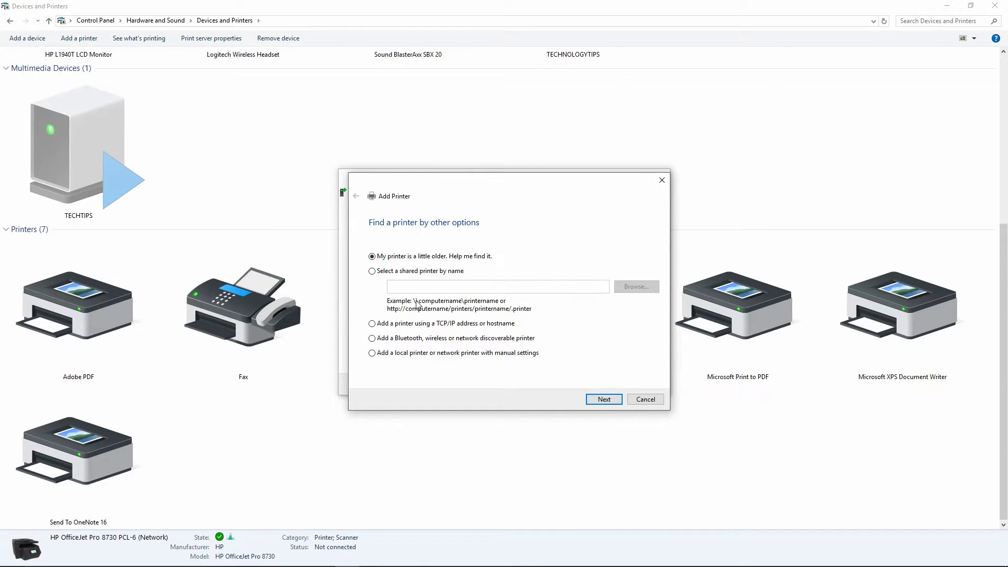
pyautogui.click(373, 354)
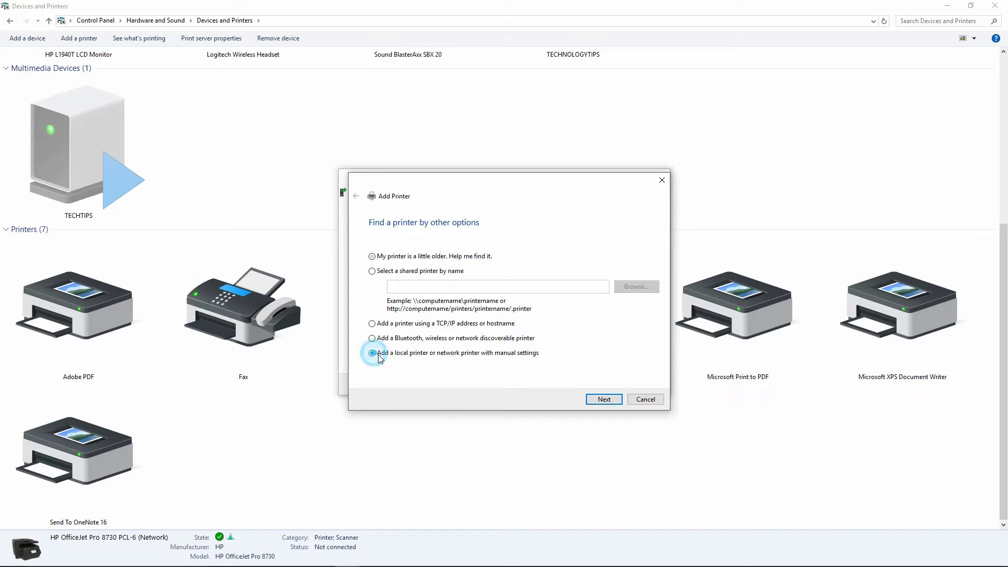
pyautogui.click(599, 401)
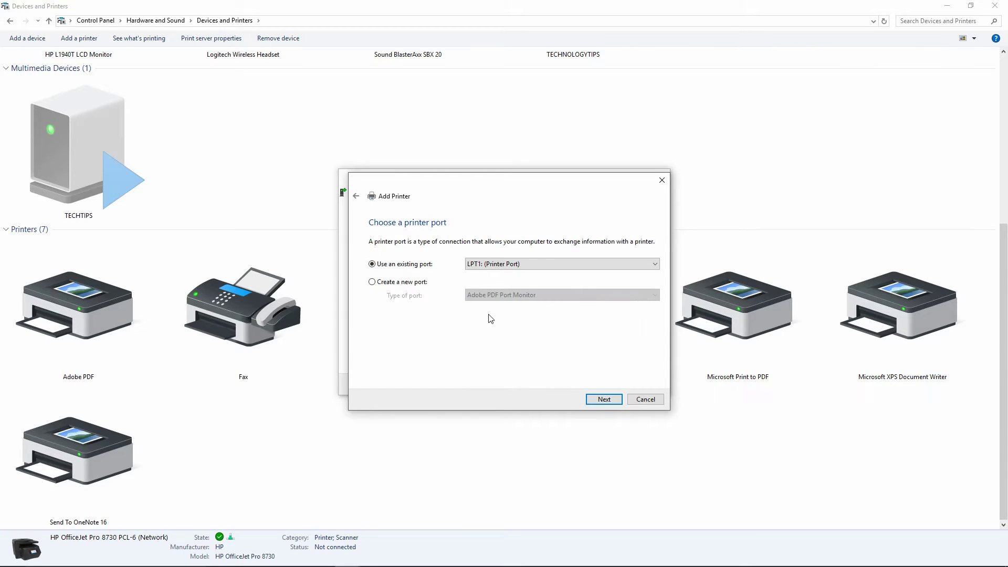
pyautogui.click(599, 265)
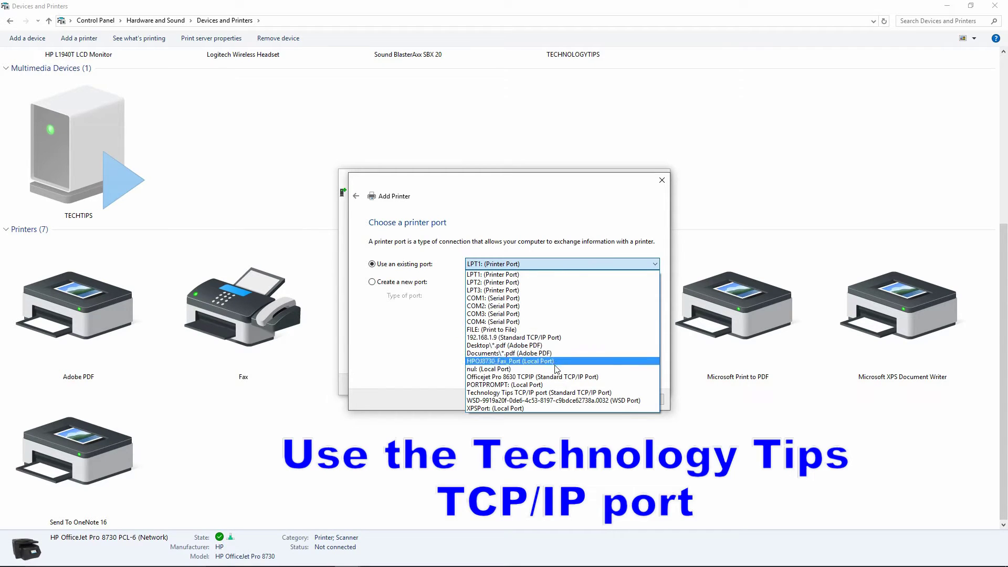
pyautogui.click(557, 393)
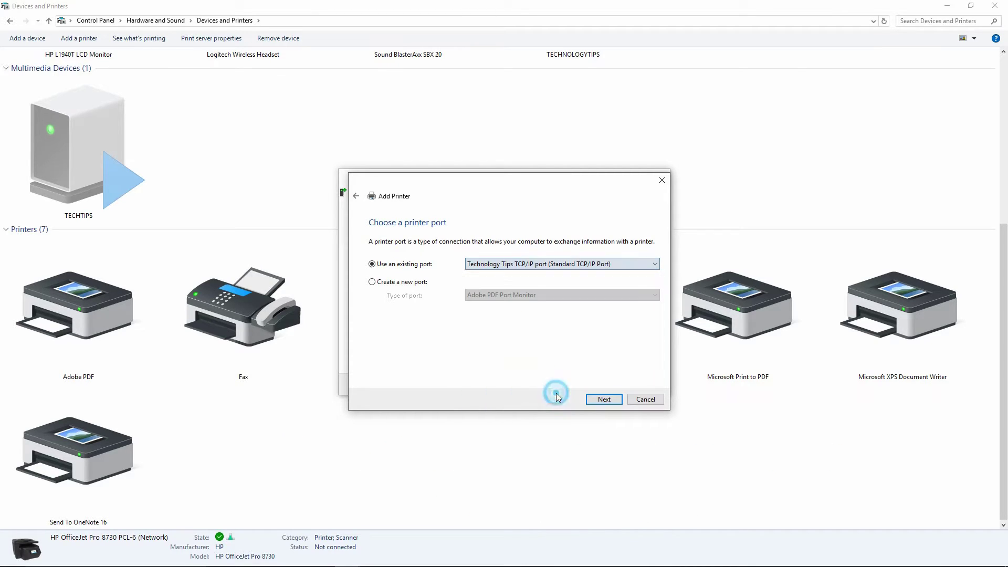
# - Scroll the driver manufacturer list and select HP
pyautogui.click(601, 399)
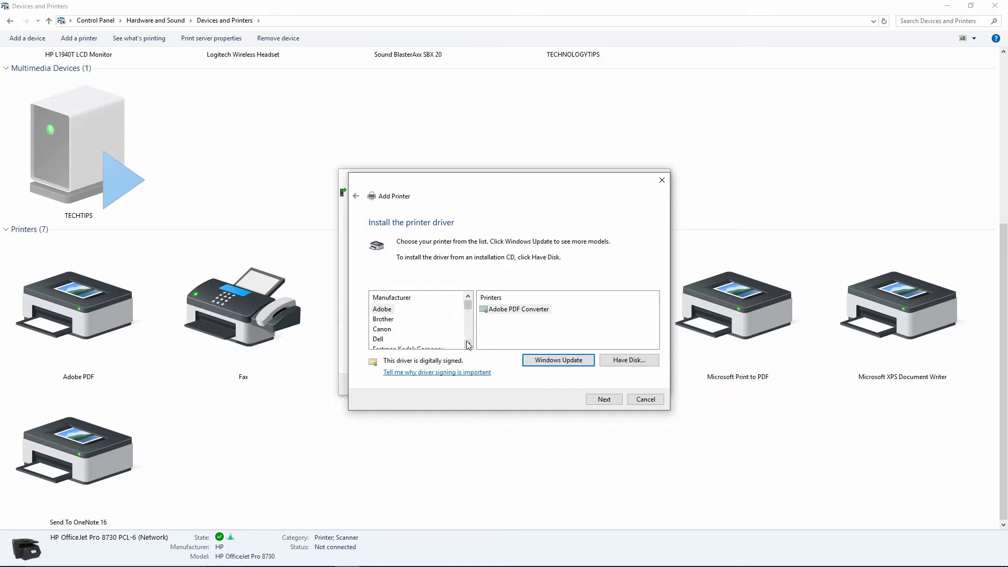
pyautogui.click(468, 344)
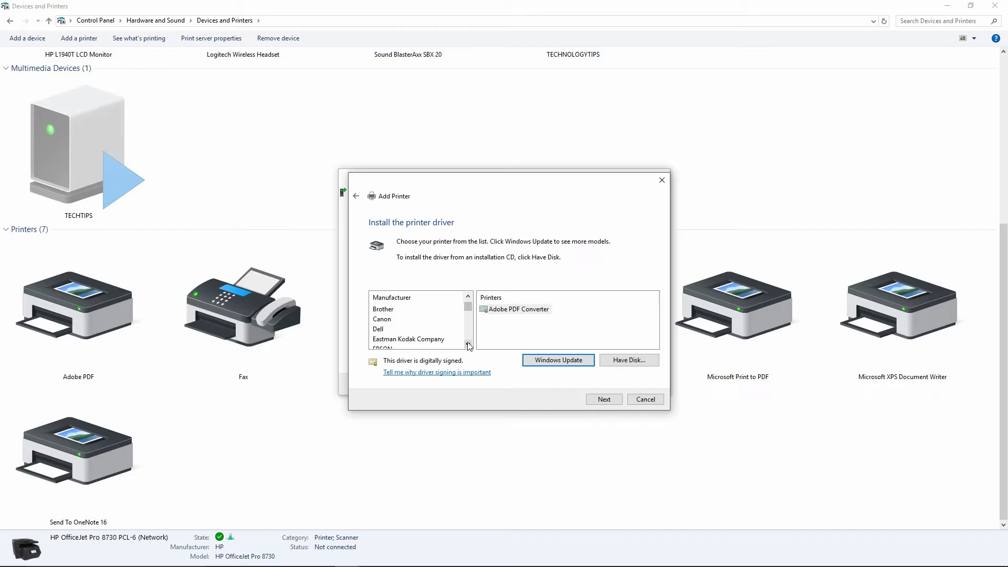
pyautogui.click(467, 345)
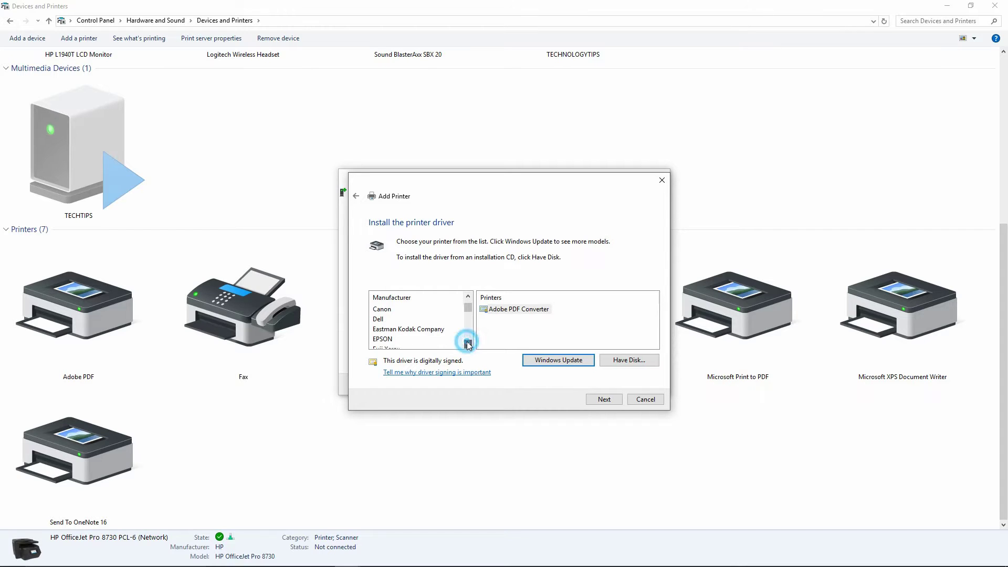
pyautogui.click(468, 344)
pyautogui.click(467, 345)
pyautogui.click(468, 344)
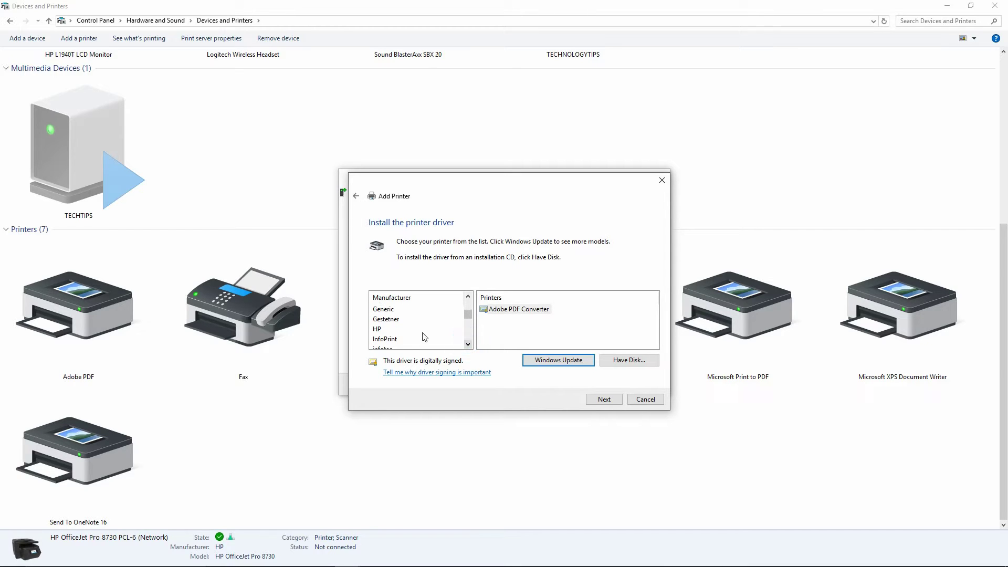
pyautogui.click(377, 329)
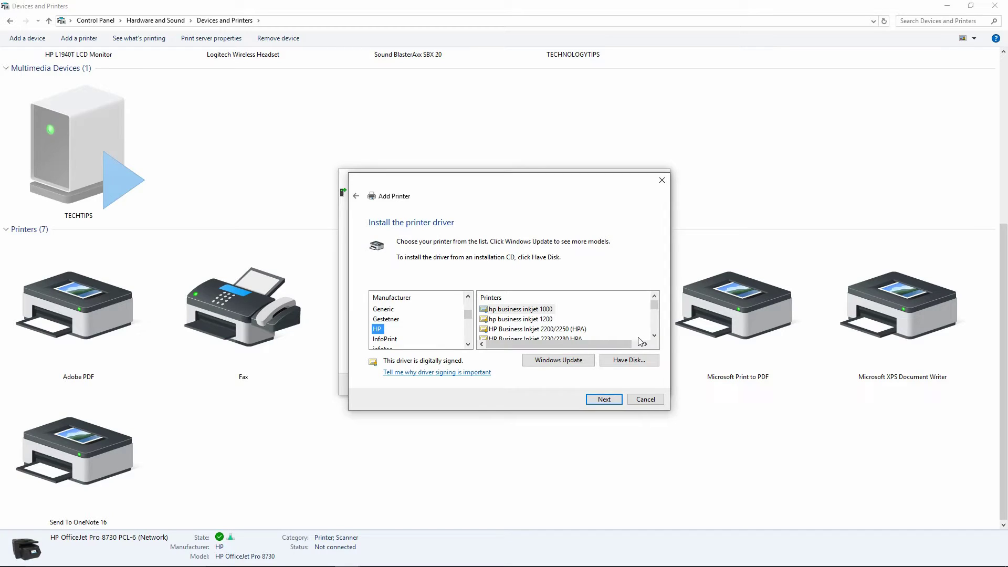
# - Scroll down the HP models and choose the HP OfficeJet Pro 8720 PCL-3 driver
pyautogui.click(653, 335)
pyautogui.click(654, 334)
pyautogui.click(654, 335)
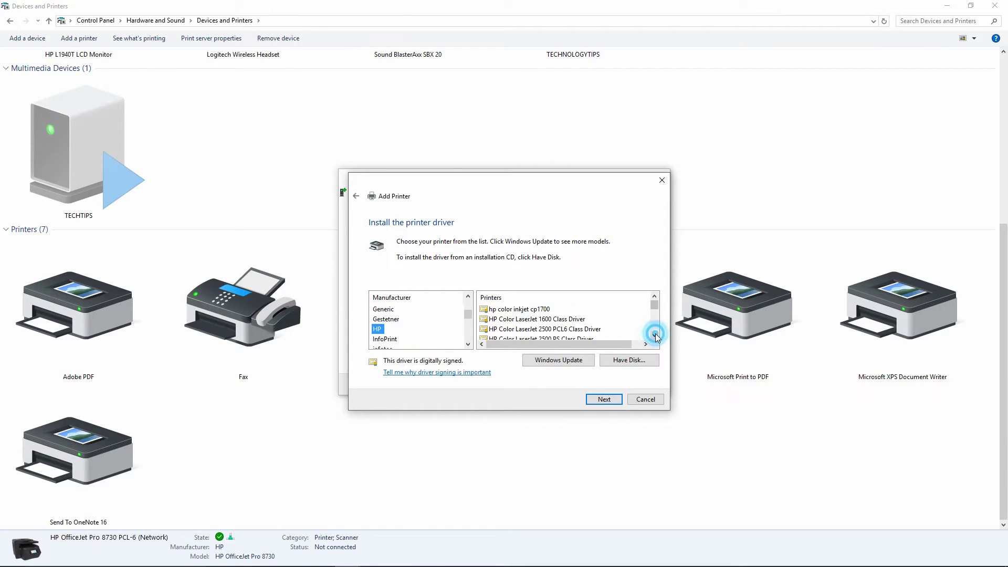
pyautogui.click(654, 335)
pyautogui.click(654, 335)
pyautogui.click(654, 334)
pyautogui.click(654, 335)
pyautogui.click(654, 335)
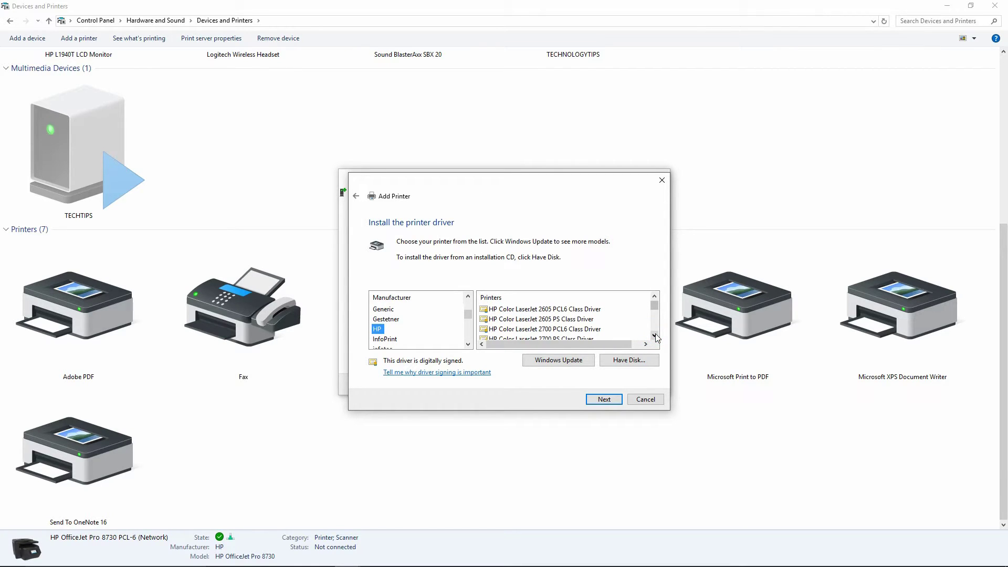
pyautogui.click(654, 336)
pyautogui.click(654, 335)
pyautogui.click(654, 336)
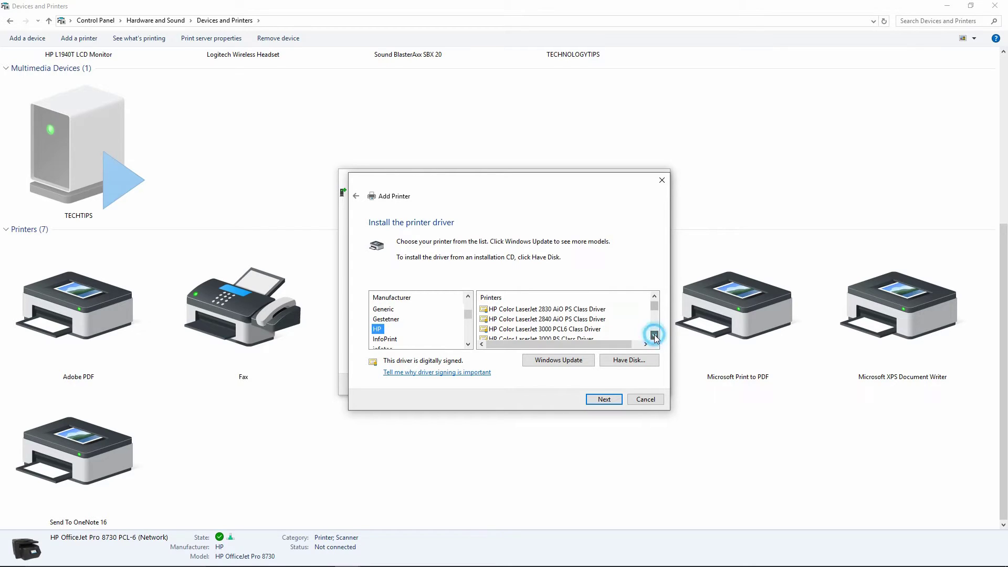
pyautogui.click(654, 336)
pyautogui.click(654, 336)
pyautogui.click(653, 336)
pyautogui.click(654, 336)
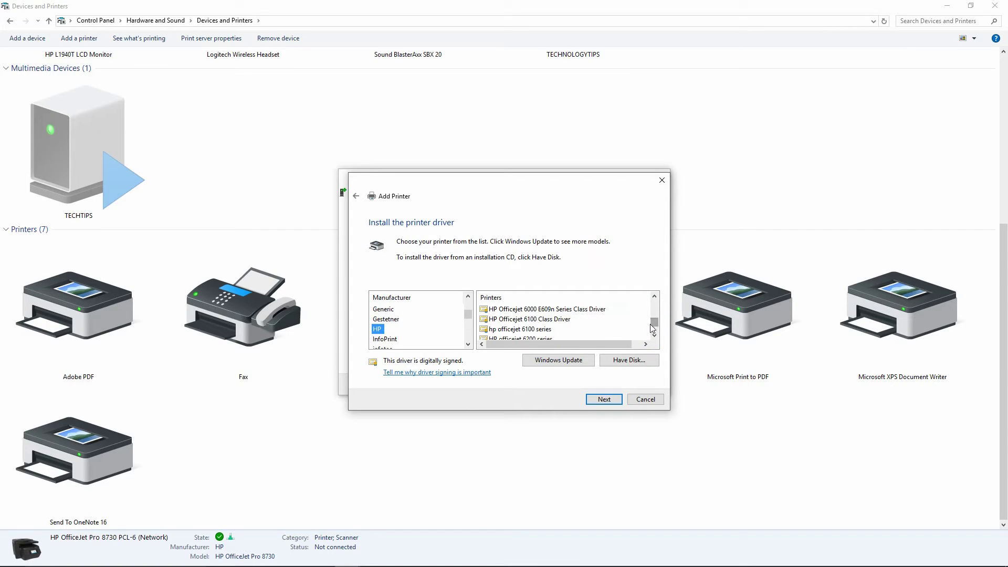
pyautogui.click(654, 336)
pyautogui.click(654, 336)
pyautogui.click(654, 336)
pyautogui.click(654, 336)
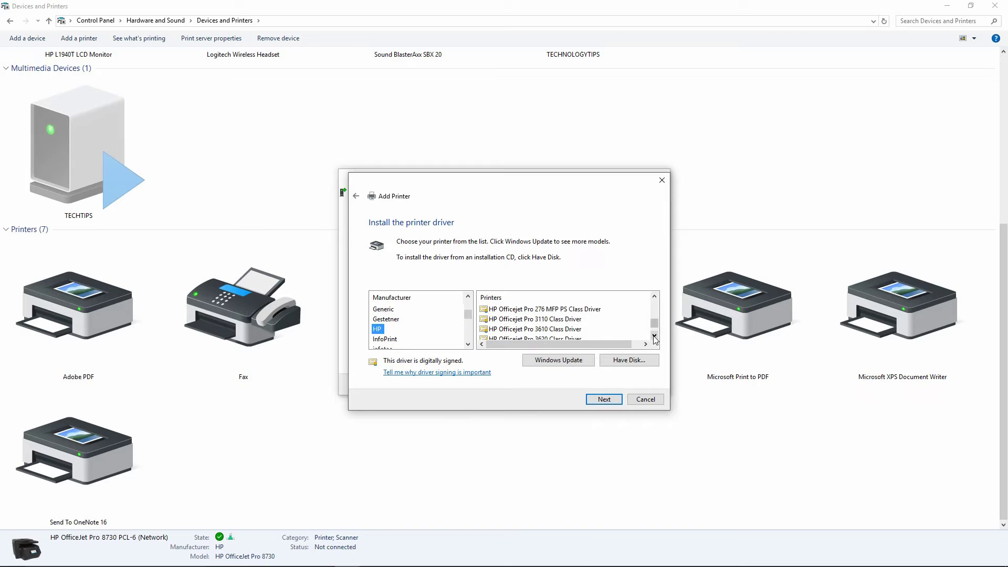
pyautogui.click(654, 336)
pyautogui.click(654, 338)
pyautogui.click(654, 339)
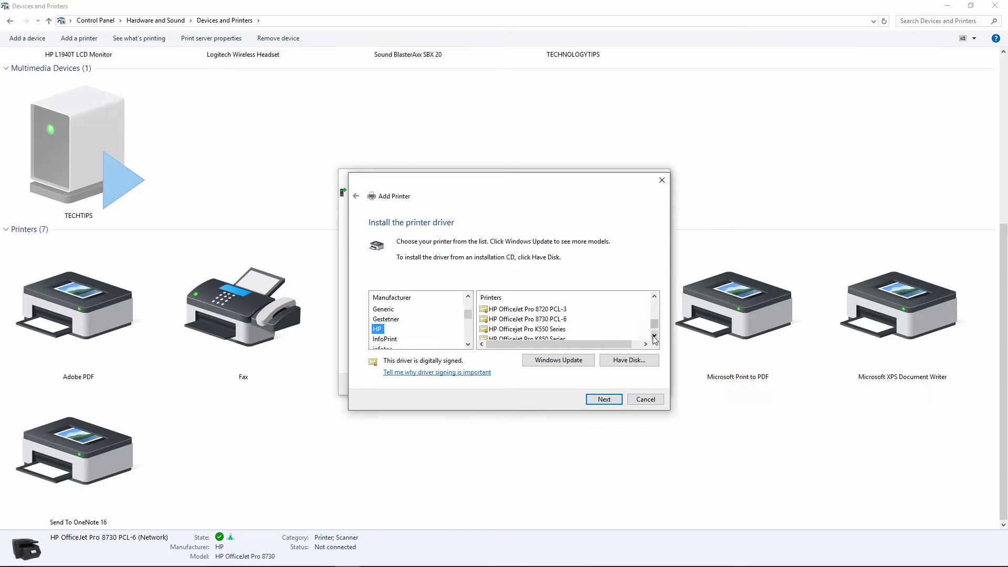
pyautogui.click(524, 311)
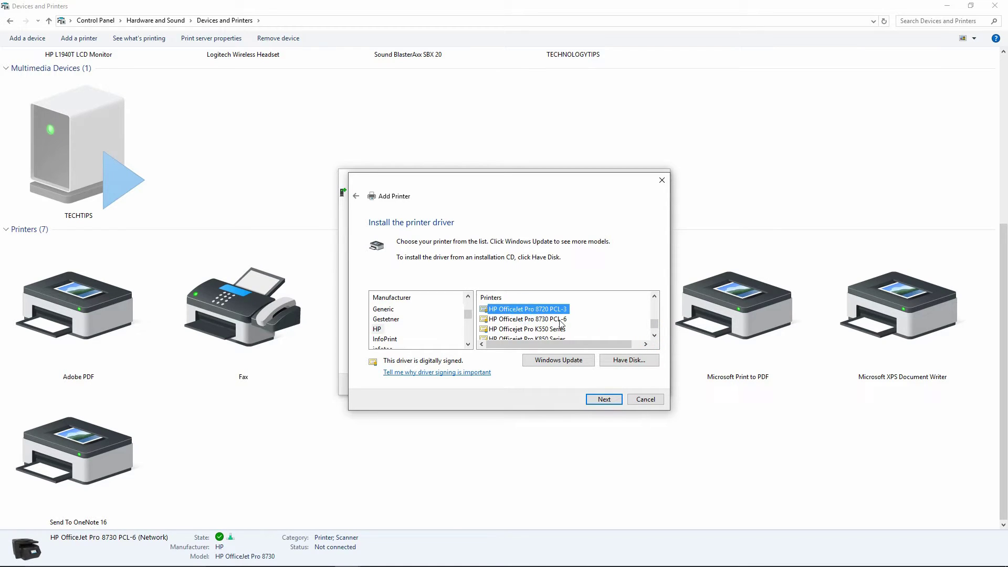
pyautogui.click(600, 401)
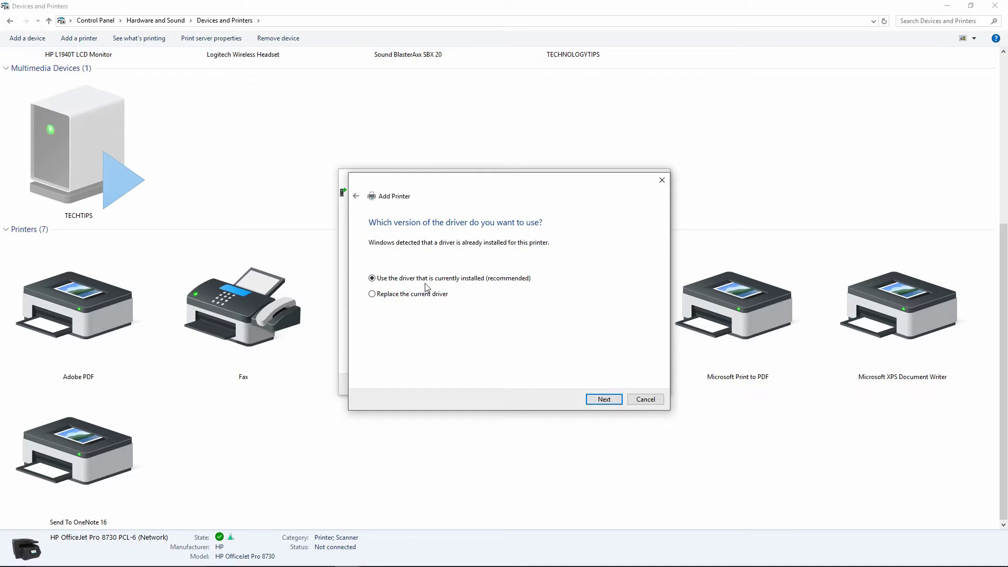
# - Replace the current driver, keep the default name, and leave the printer unshared
pyautogui.click(384, 296)
pyautogui.click(602, 400)
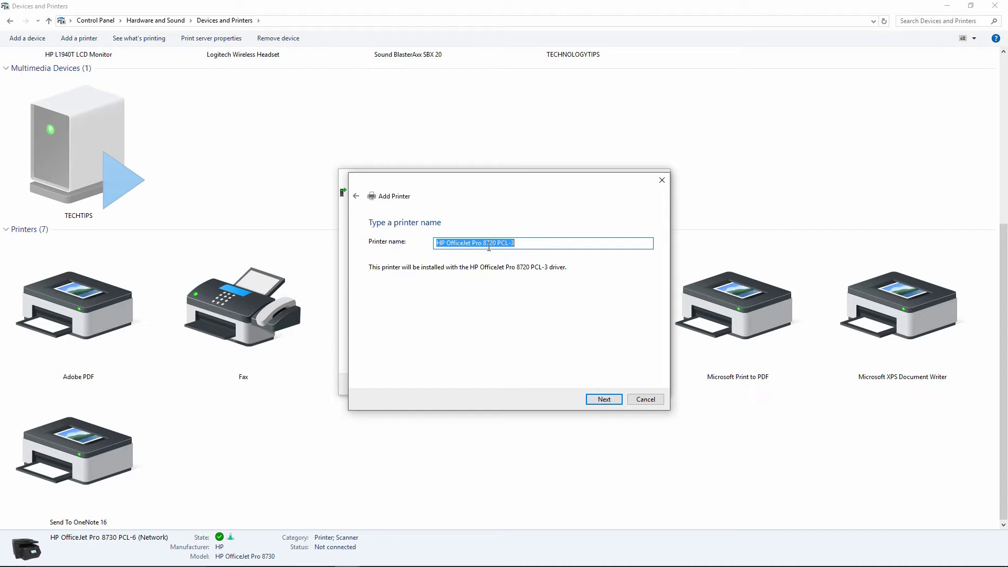
pyautogui.click(603, 399)
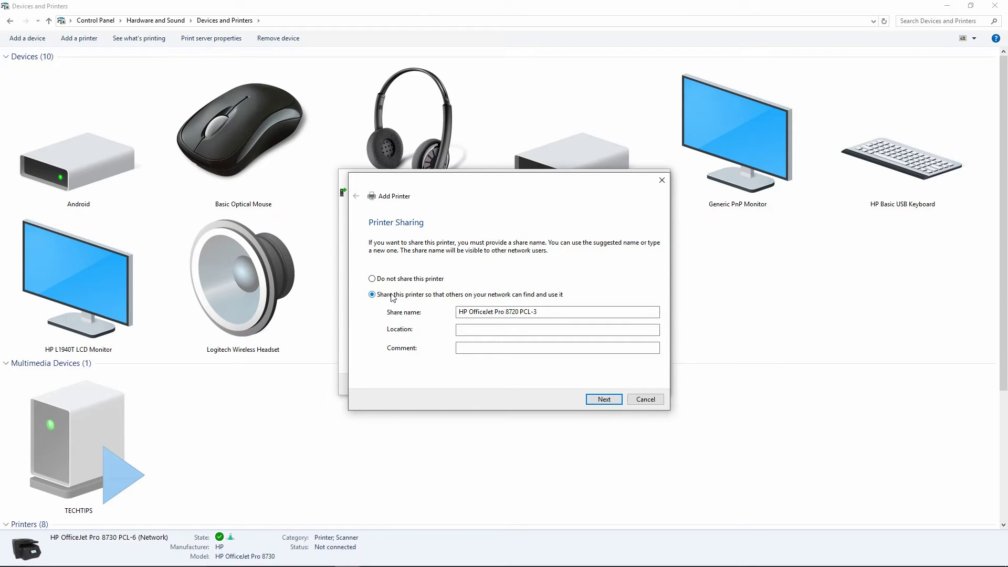
pyautogui.click(375, 279)
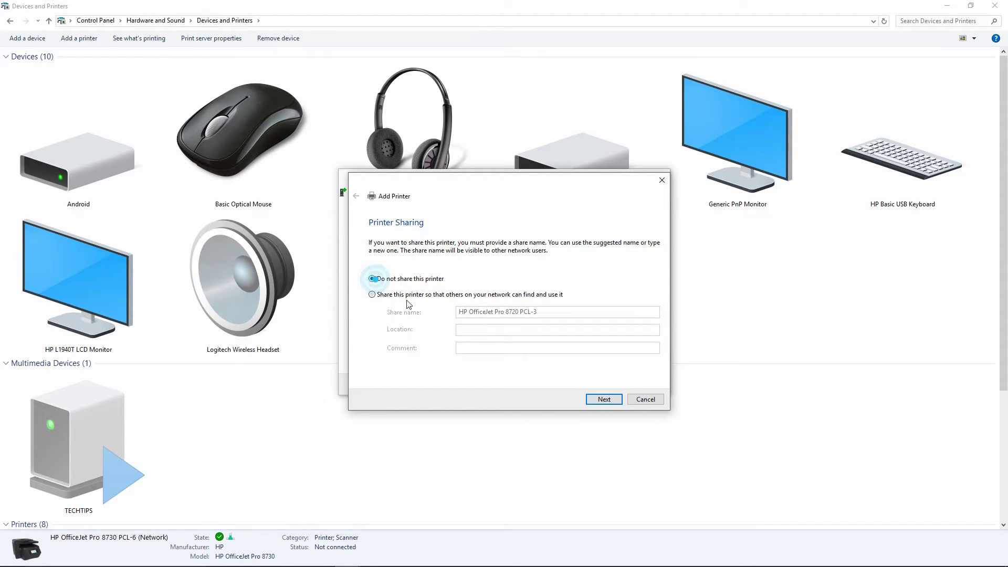
pyautogui.click(597, 401)
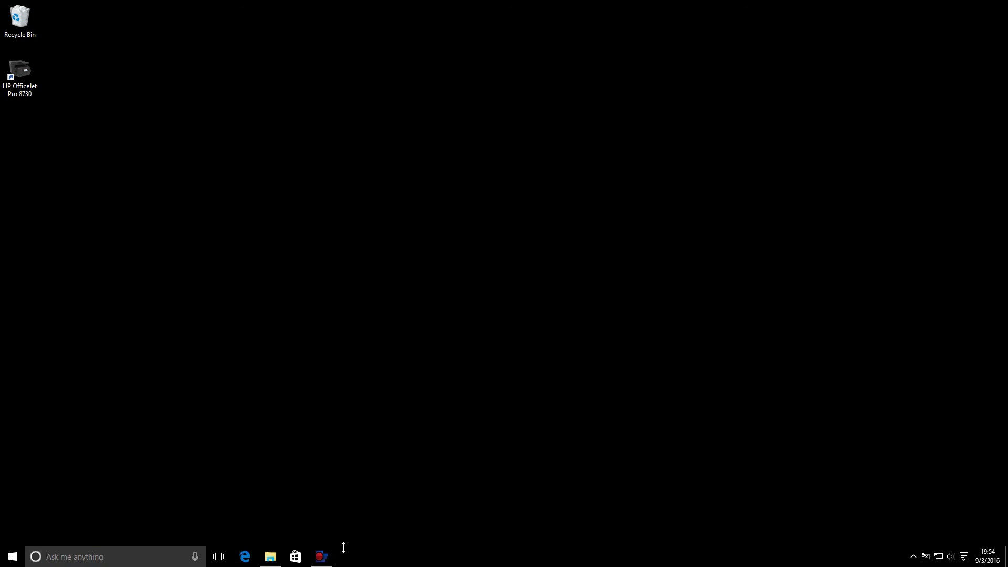
# - Open Sunset2 from Pictures in Windows Photo Viewer and bring up its Print Pictures dialog
pyautogui.click(271, 555)
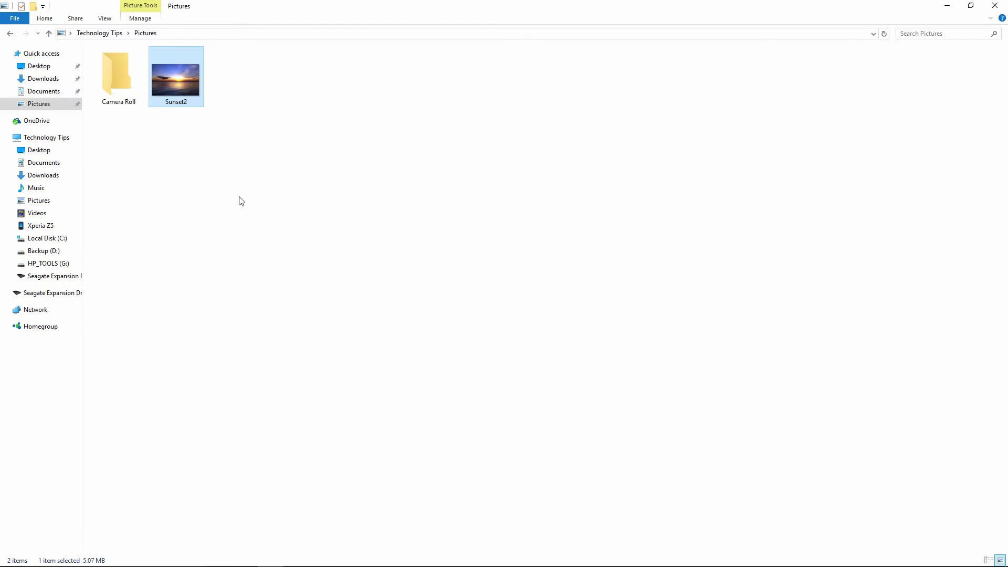
pyautogui.rightClick(185, 74)
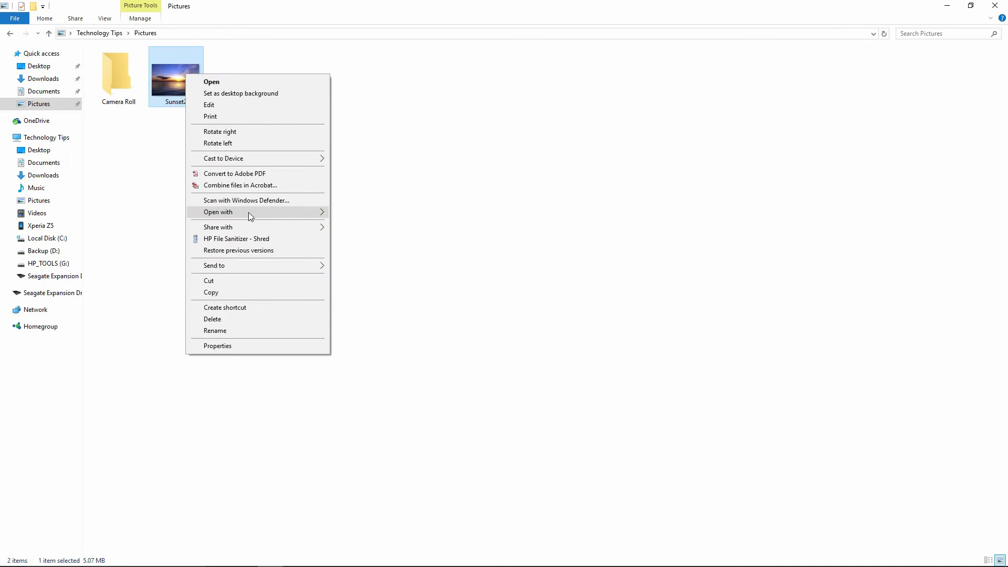
pyautogui.moveTo(248, 212)
pyautogui.click(360, 235)
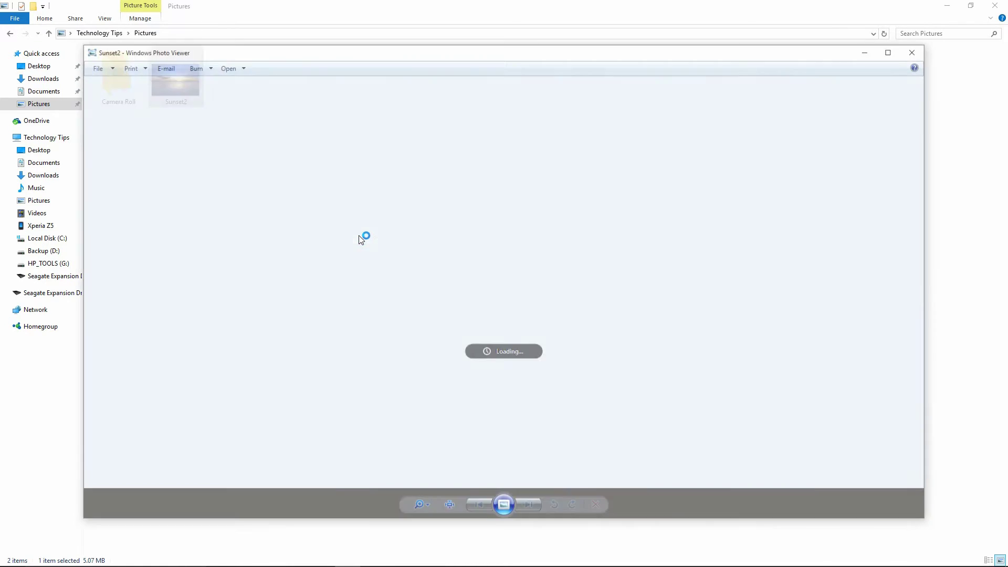
pyautogui.click(135, 70)
pyautogui.click(144, 83)
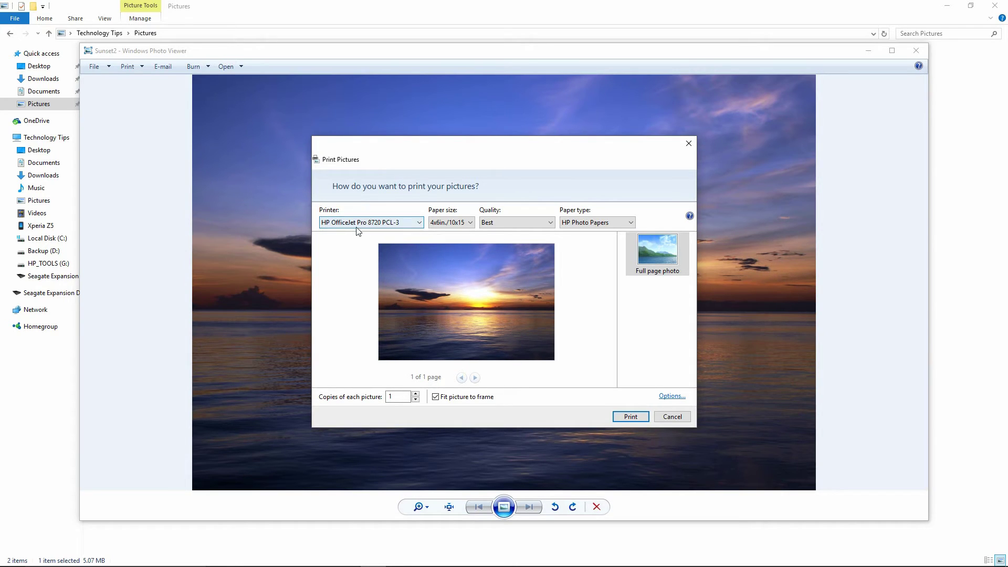
pyautogui.click(420, 223)
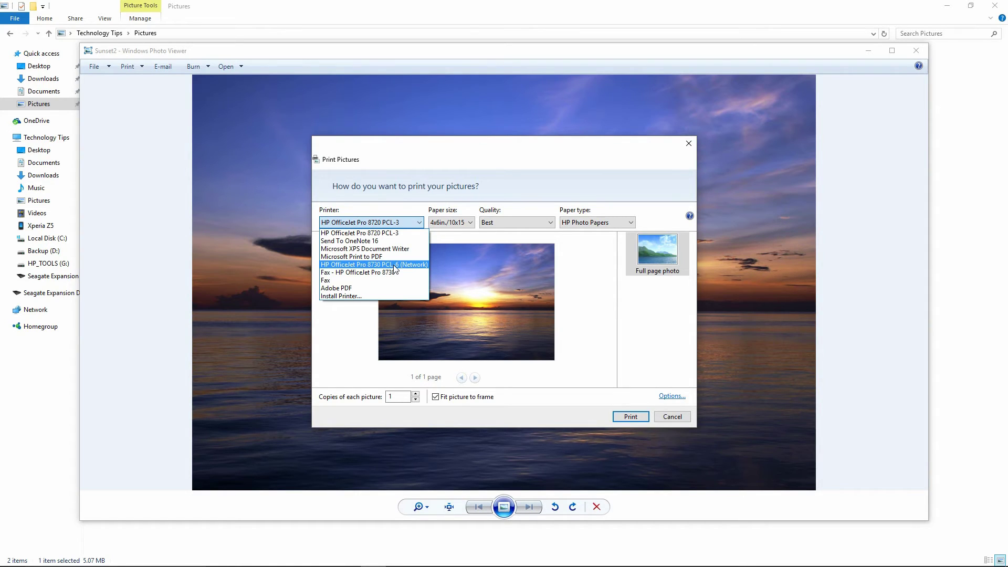
pyautogui.click(398, 234)
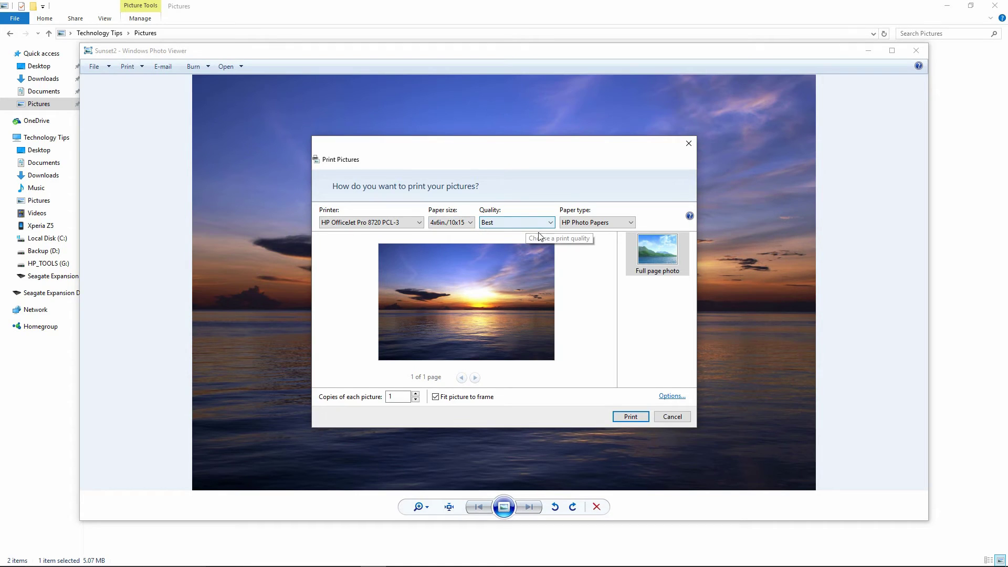
# - Apply the HP printer's Photo Printing-Borderless preset through Options and Printer Properties
pyautogui.click(672, 396)
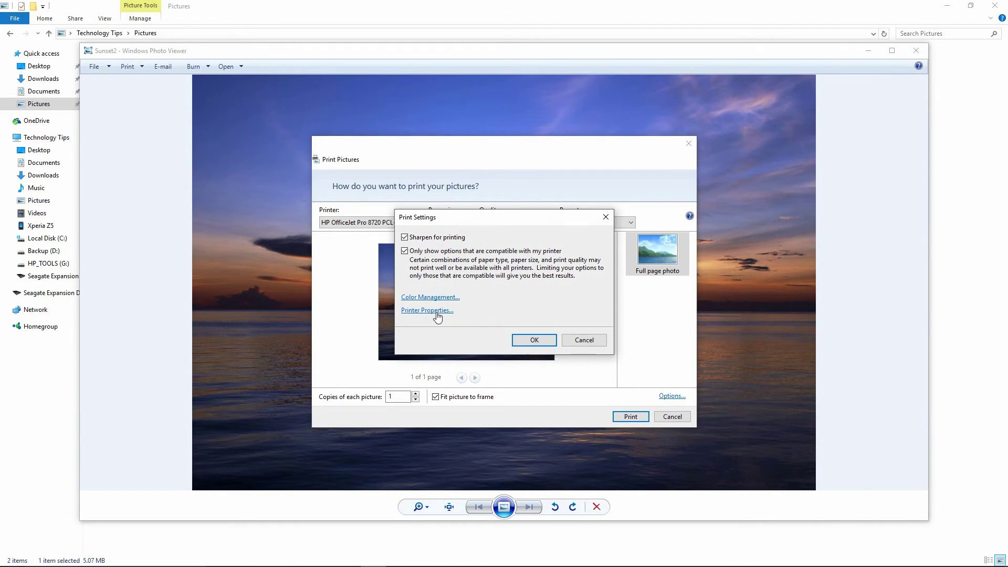
pyautogui.click(534, 340)
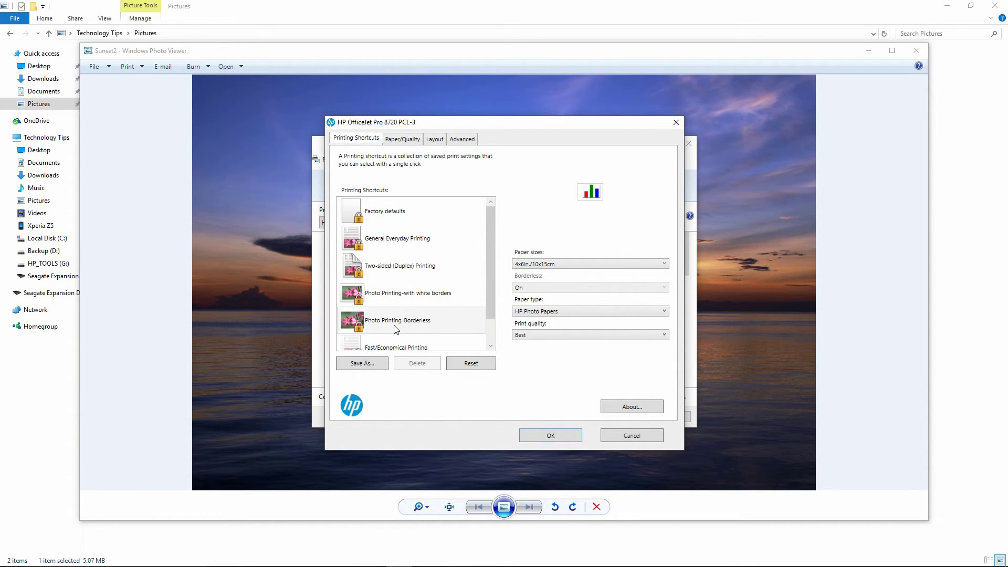
pyautogui.click(384, 324)
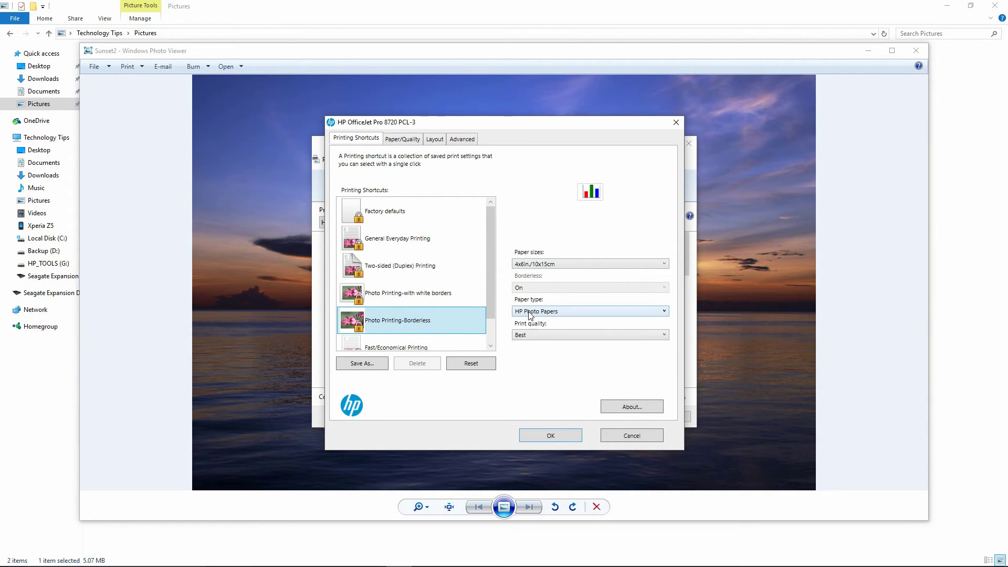
pyautogui.click(553, 437)
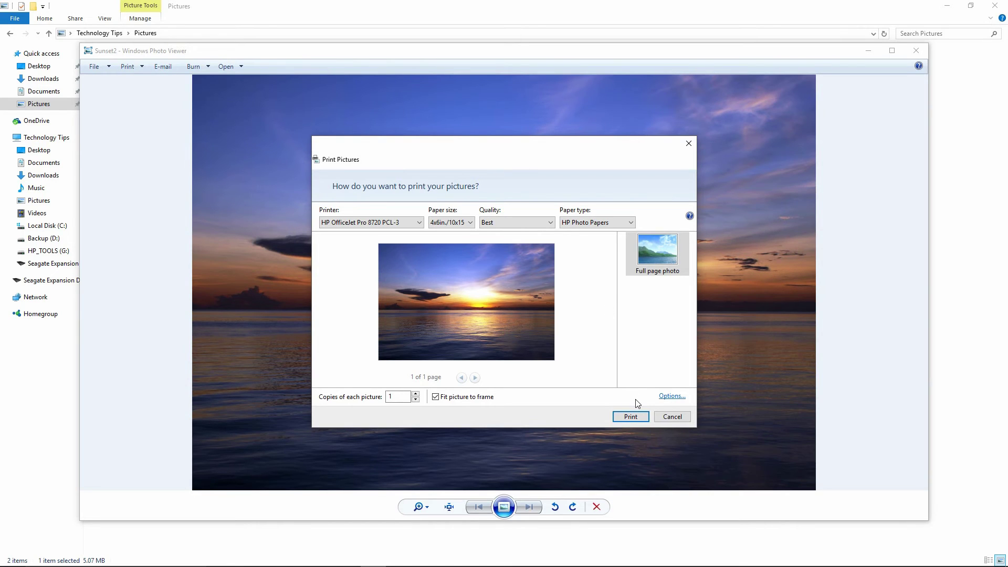
# - Print the Sunset2 photo borderless on the HP OfficeJet Pro 8720
pyautogui.click(635, 417)
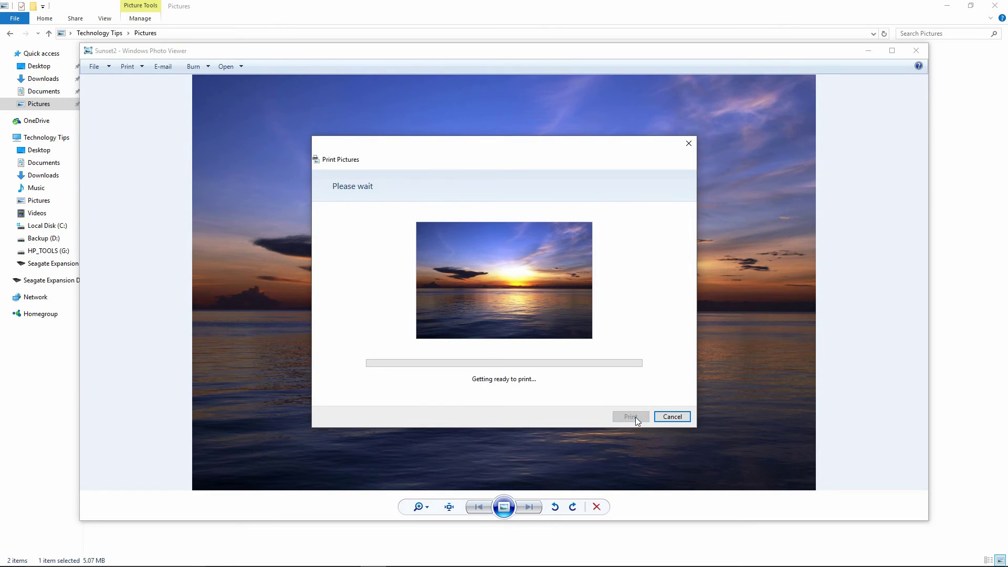